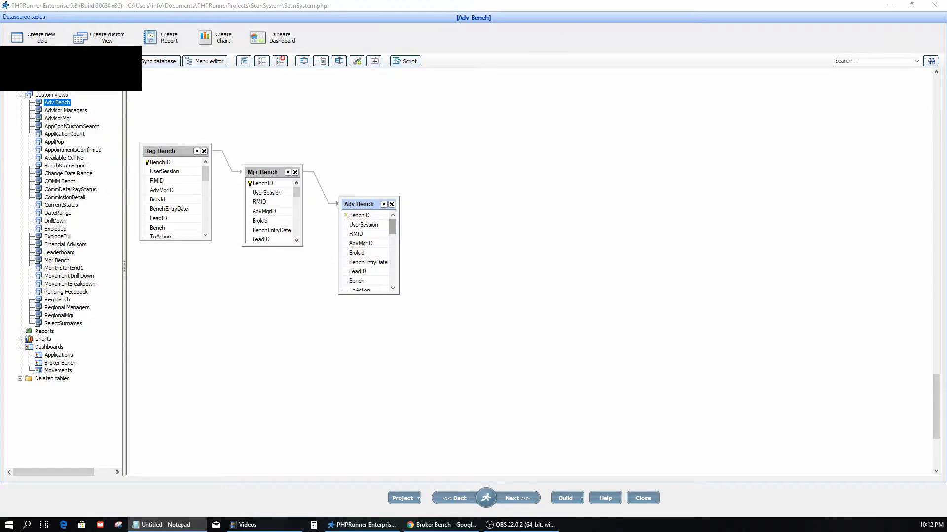
Go through the linked Reg Bench, Mgr Bench and Adv Bench views to examine their master-detail chain
click(171, 155)
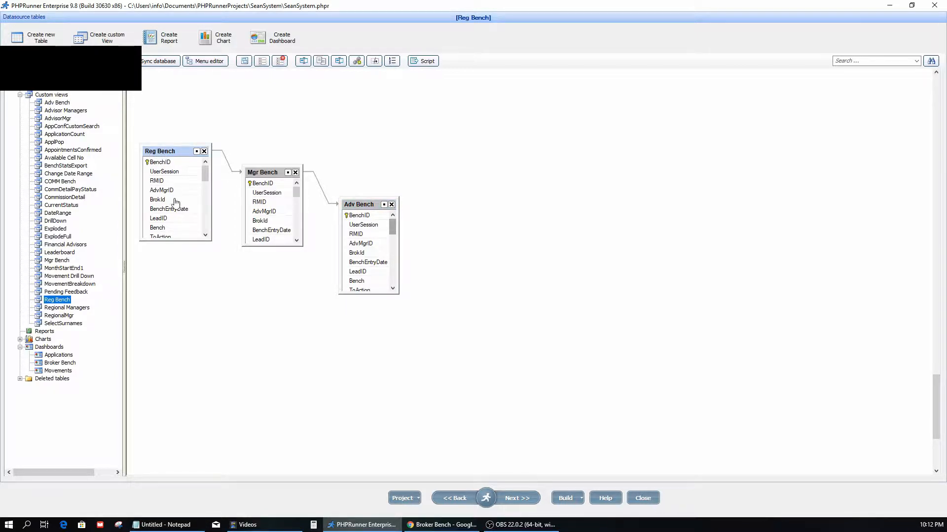
click(265, 175)
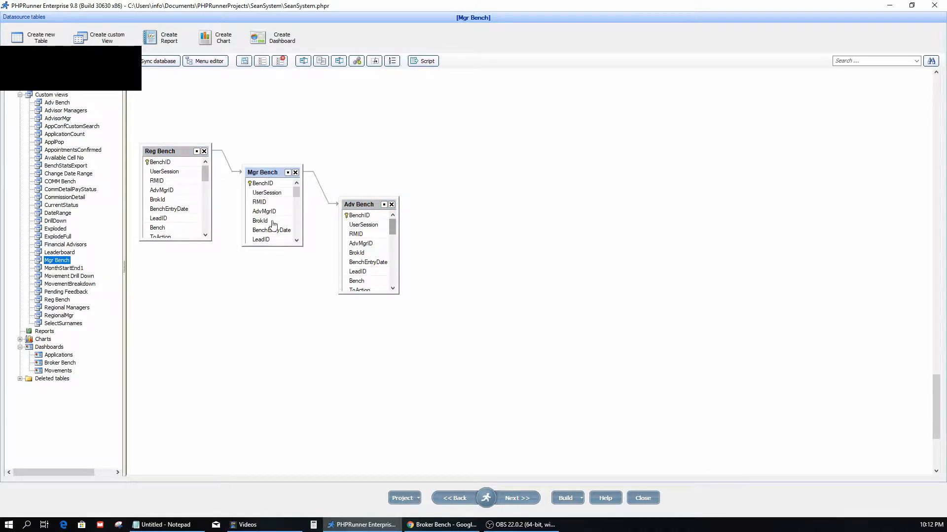
click(358, 209)
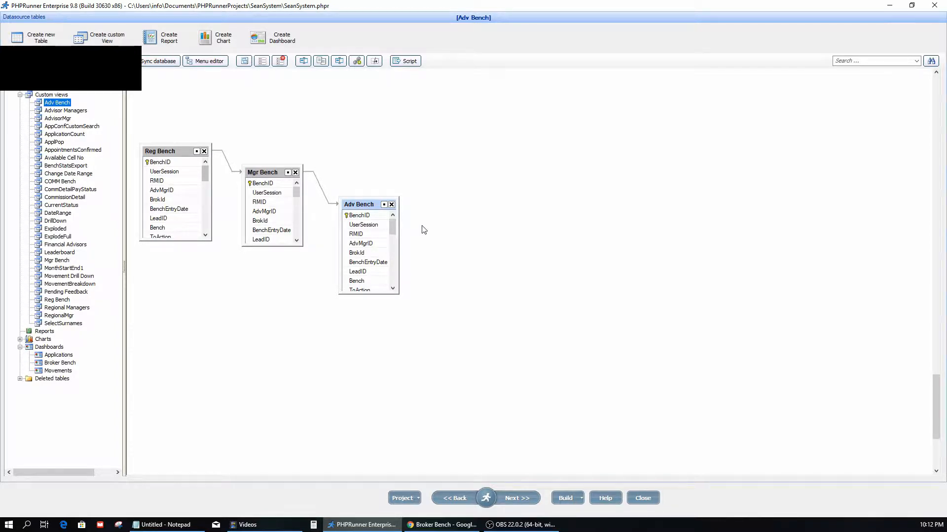
click(160, 152)
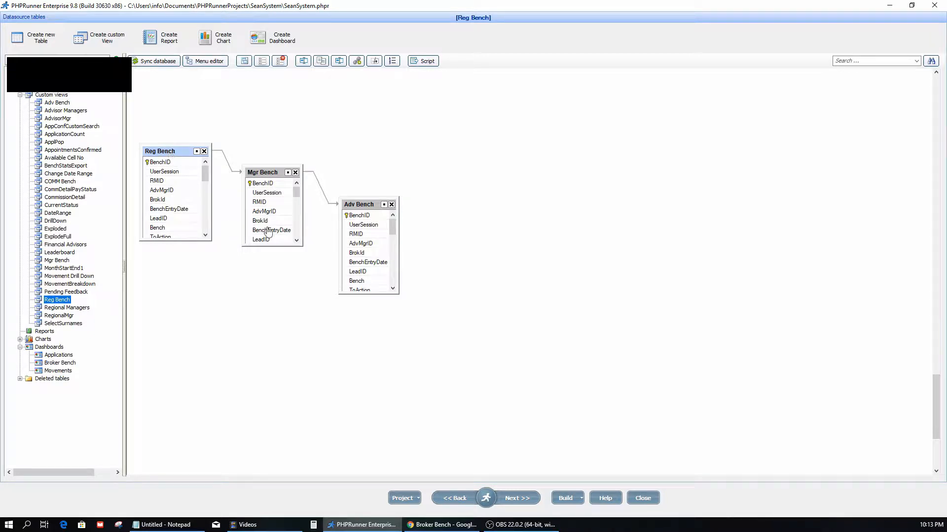
click(269, 175)
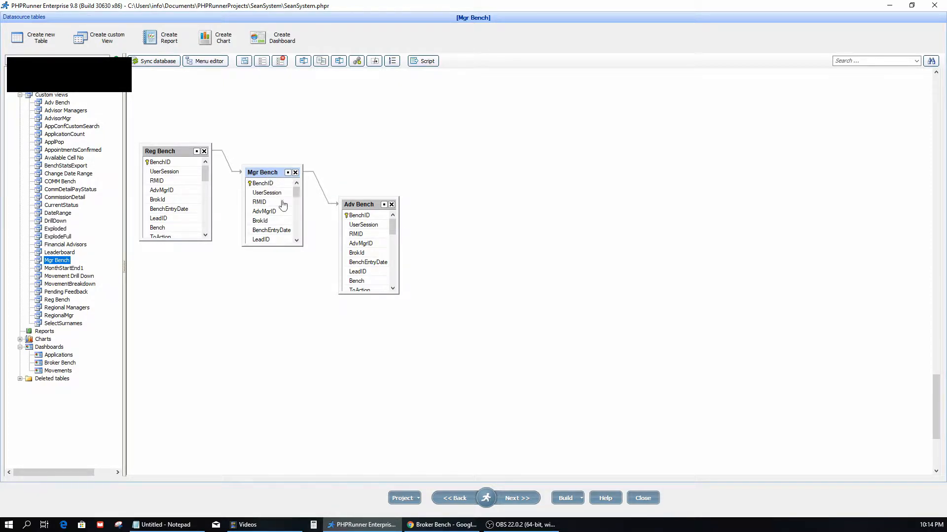
click(359, 205)
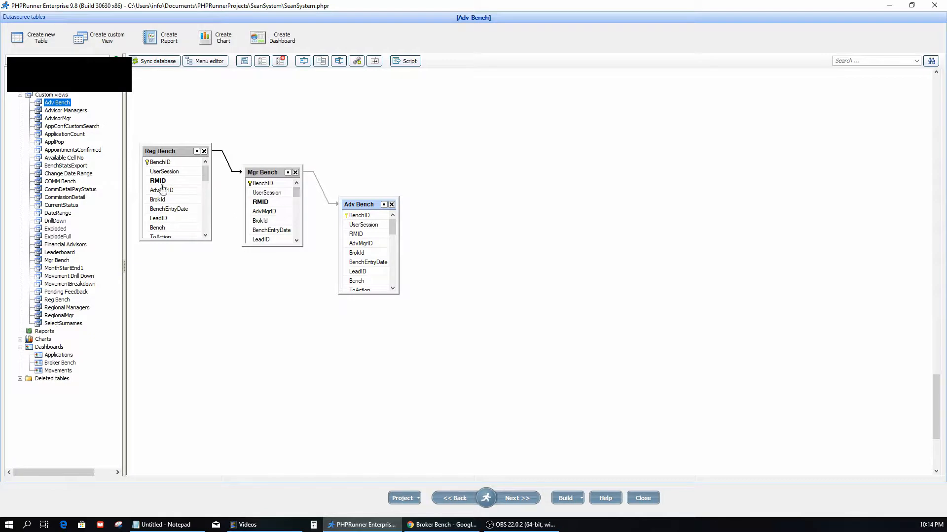
Examine the table link properties between Reg Bench and Mgr Bench, including their master and details roles
double_click(232, 164)
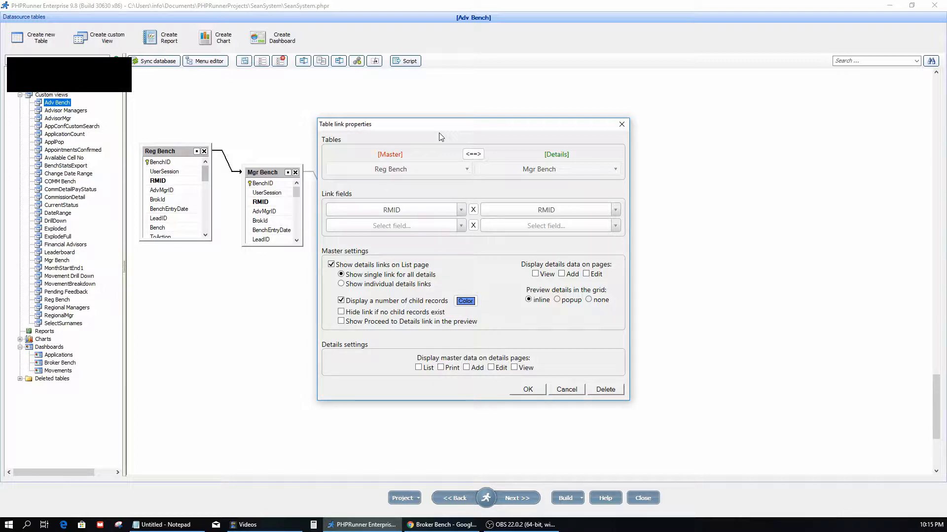
double_click(549, 155)
click(531, 392)
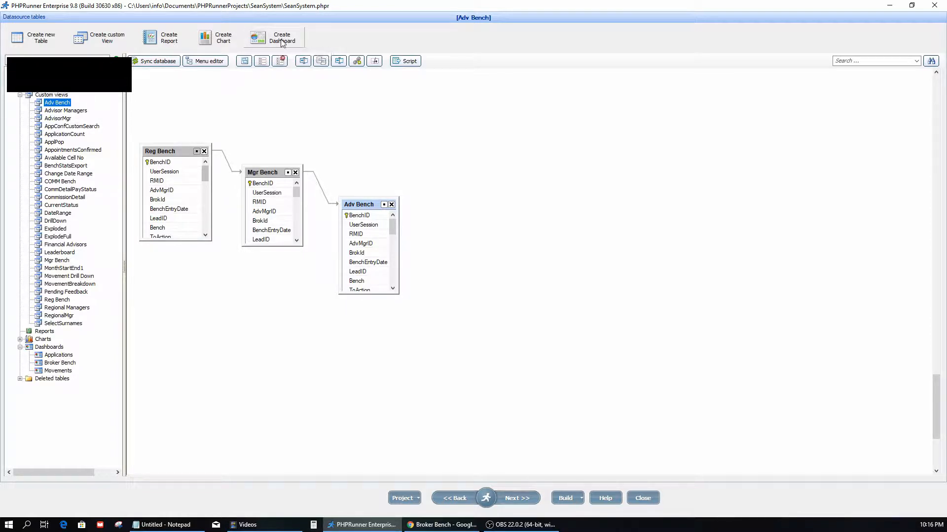
Open the Broker Bench dashboard's layout and go through its Reg Bench, Mgr Bench and Adv Bench grids
click(61, 363)
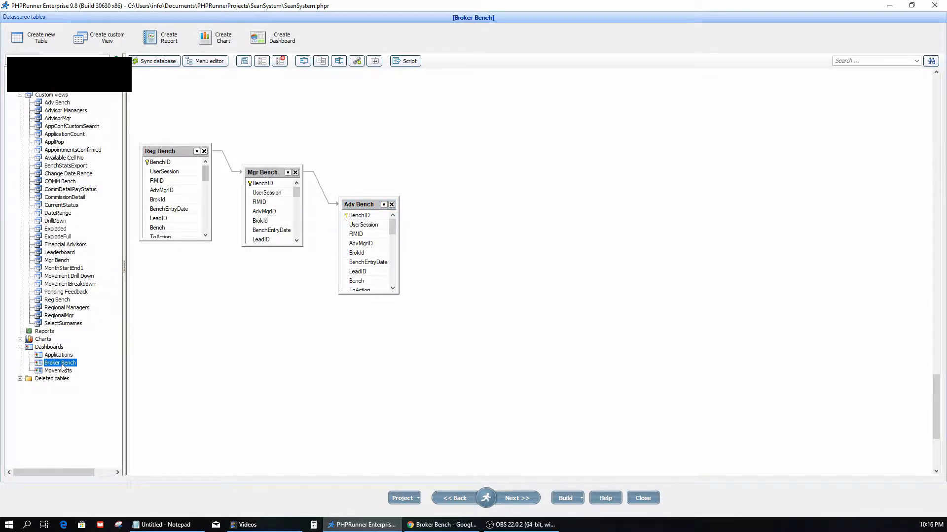
click(521, 499)
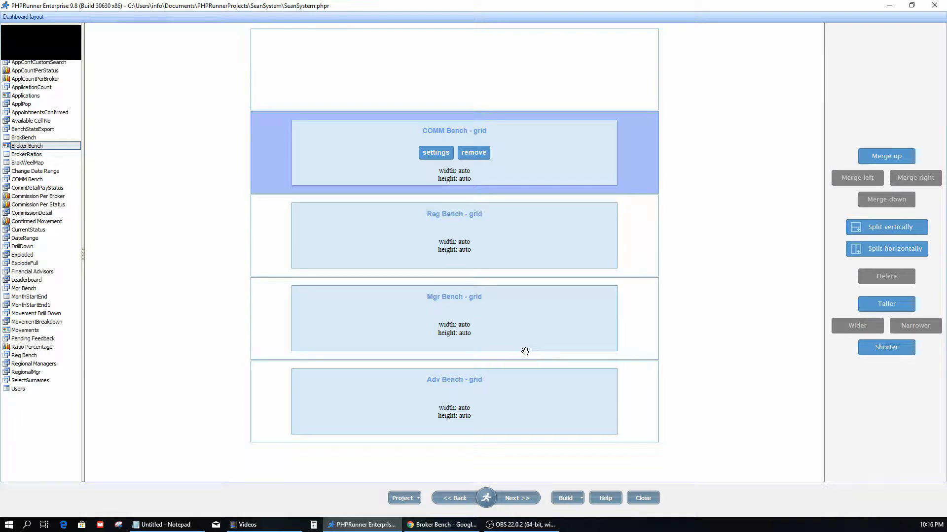
click(331, 237)
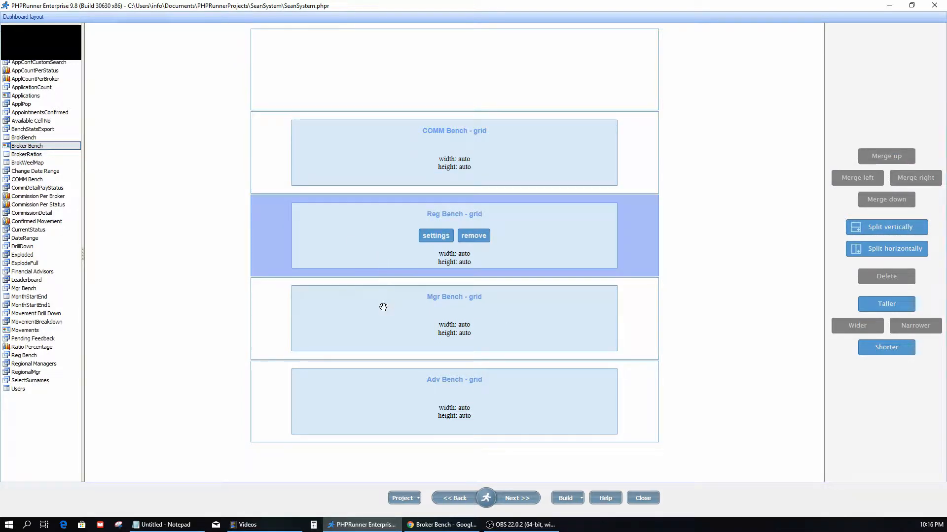
click(353, 321)
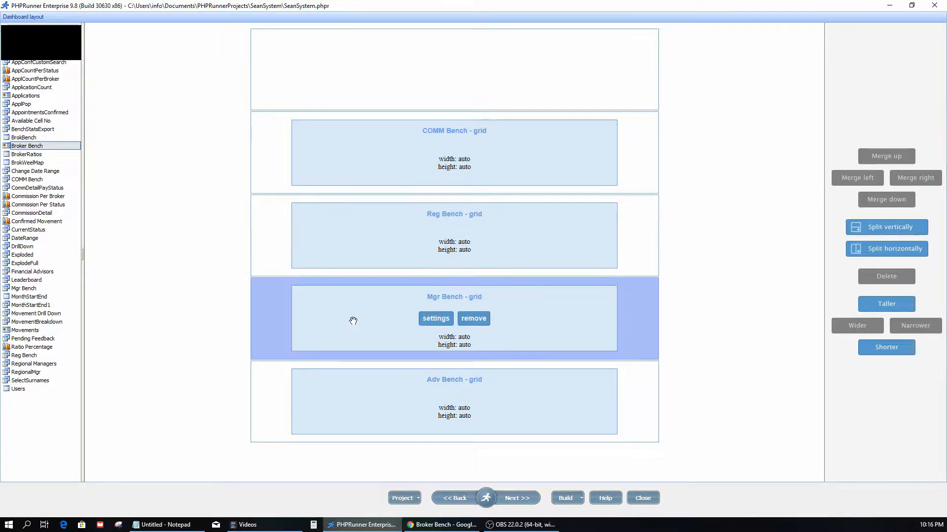
click(373, 410)
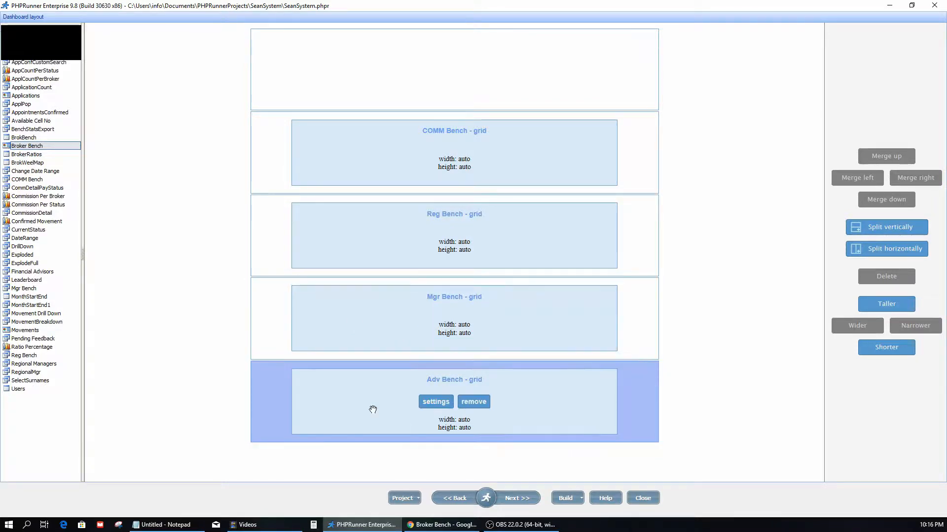
click(382, 230)
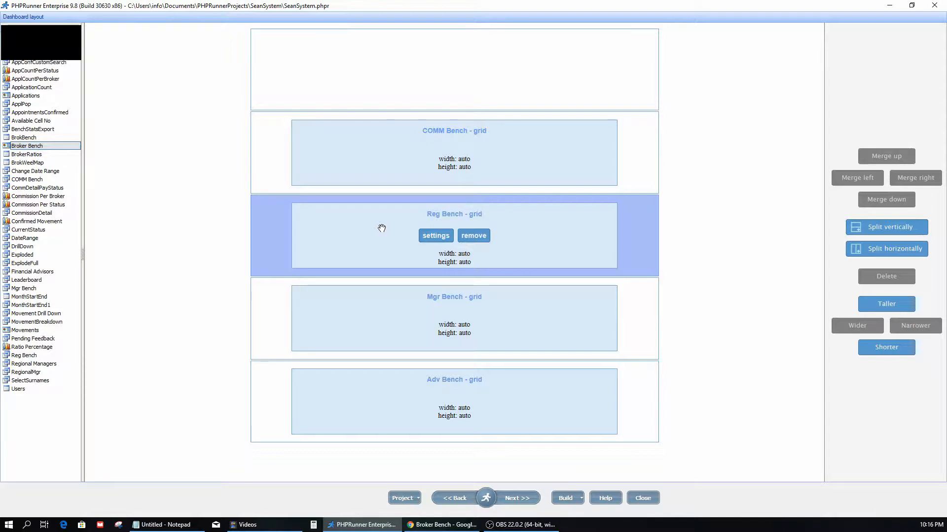
click(429, 72)
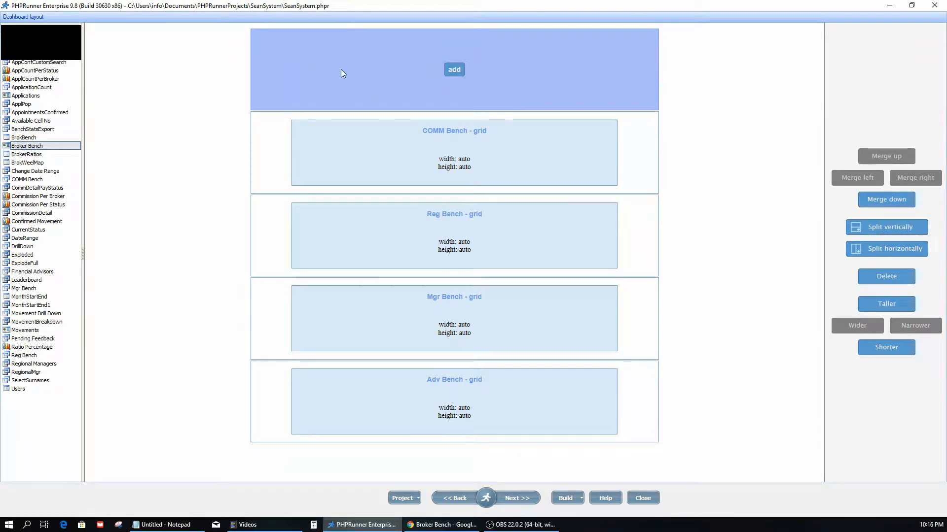
click(457, 71)
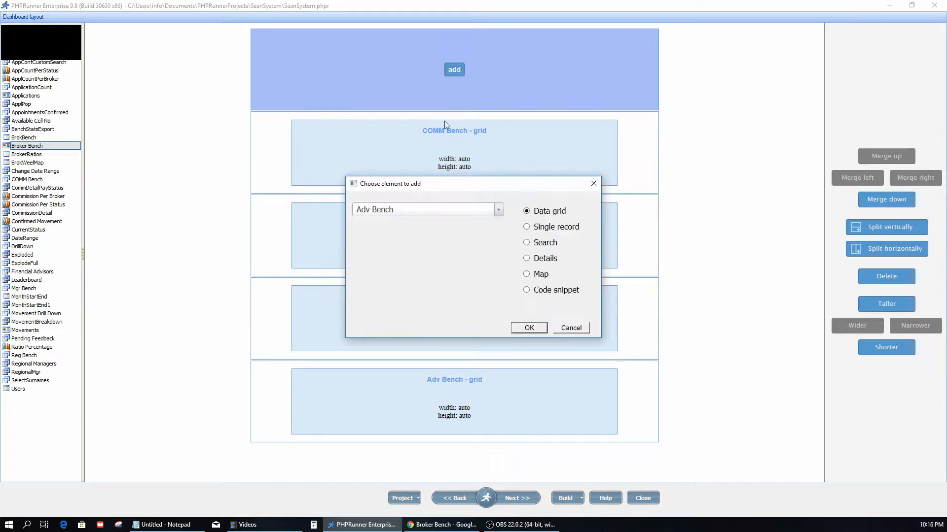
click(498, 210)
drag(498, 253, 498, 286)
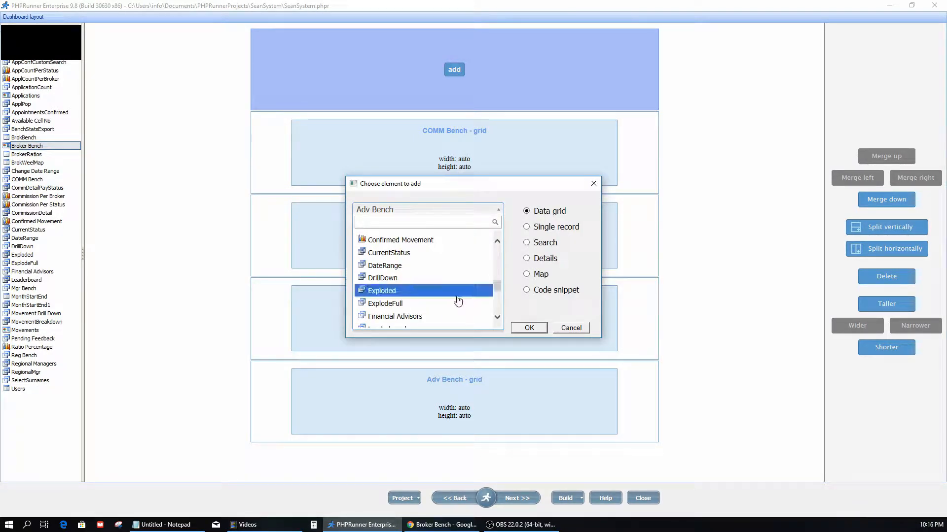
click(389, 315)
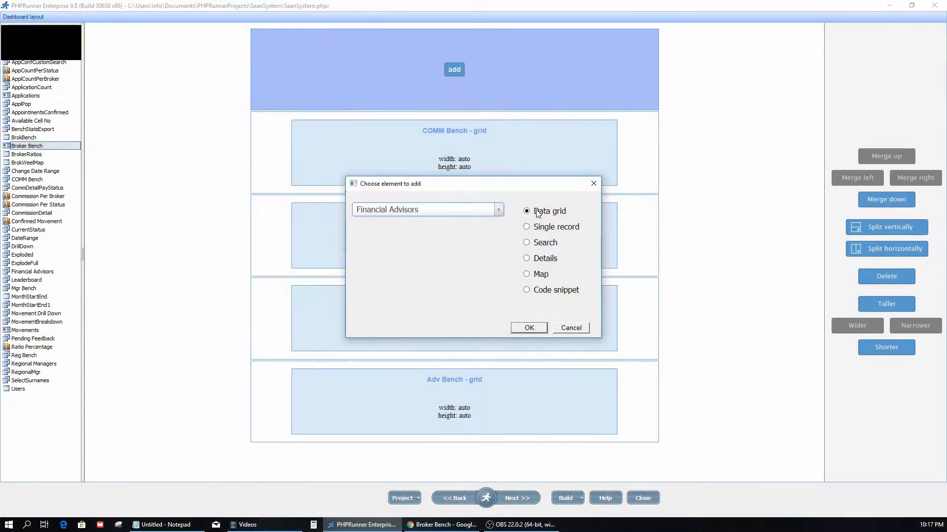
click(526, 227)
click(526, 275)
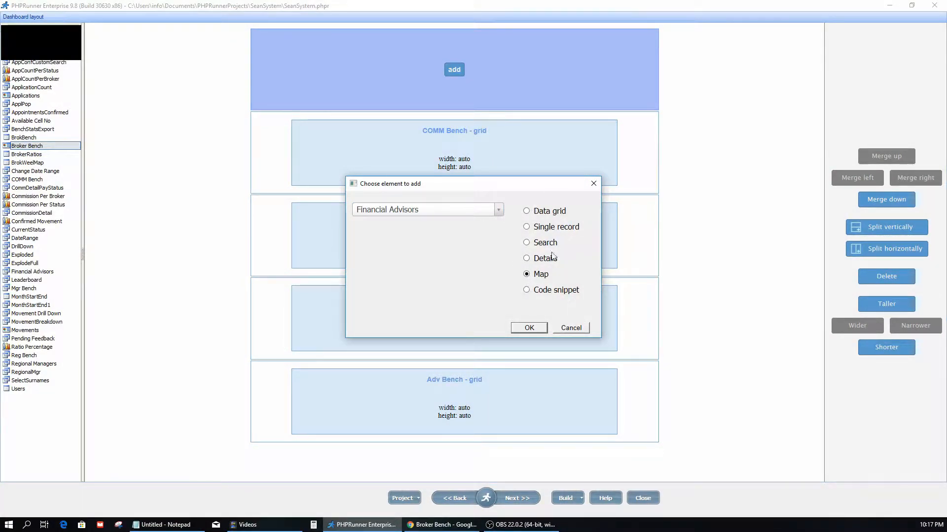
click(580, 330)
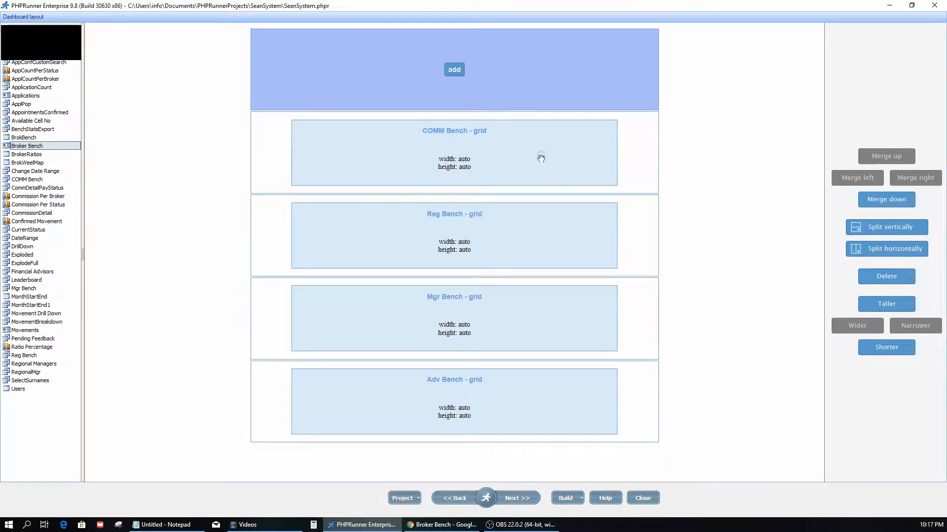
Review the master table filter options in the Mgr Bench grid's settings and look over the neighbouring Reg Bench and Adv Bench grids
click(530, 237)
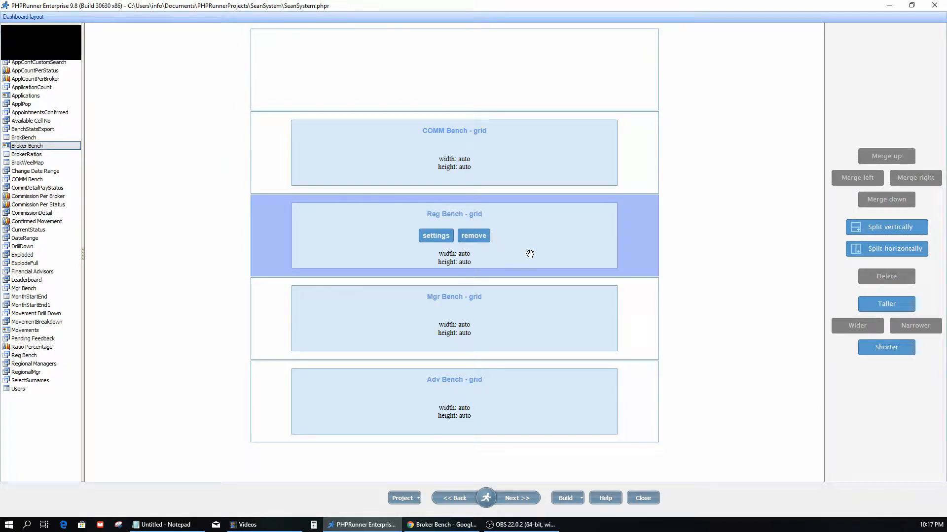
click(506, 328)
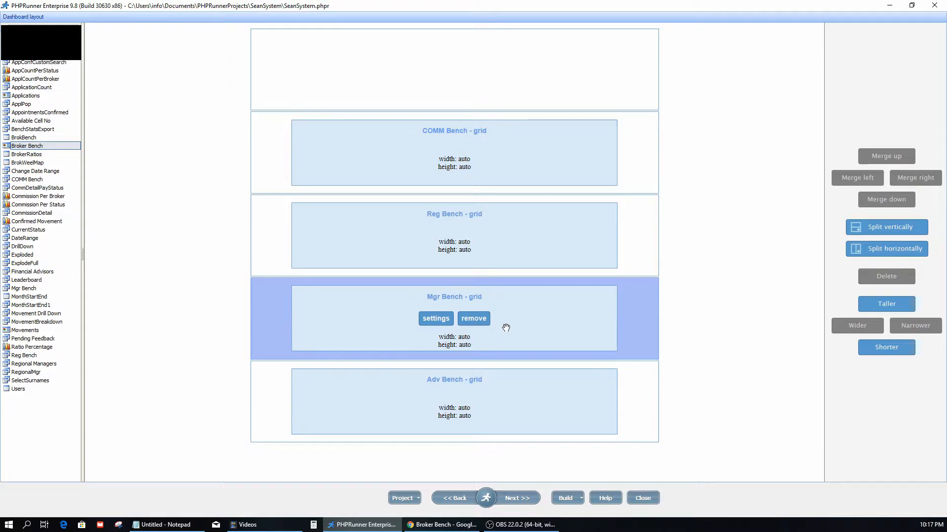
click(436, 320)
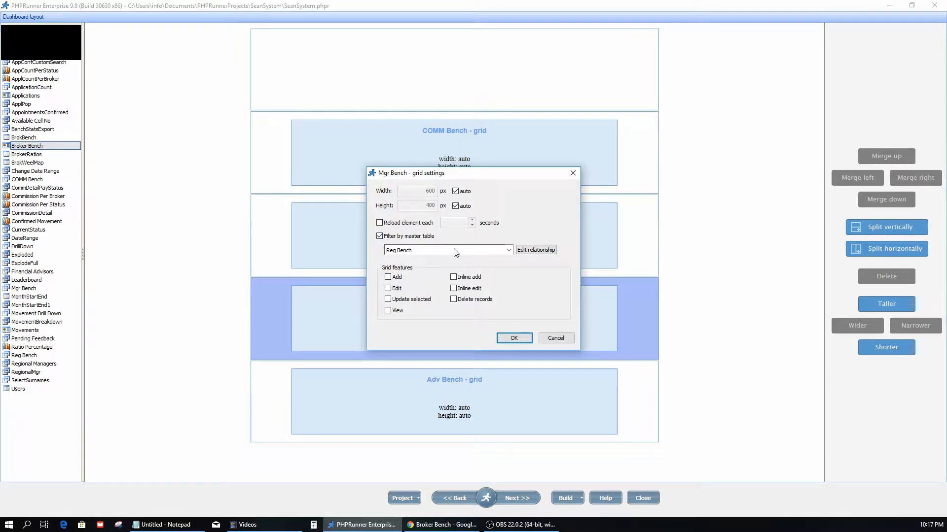
click(509, 250)
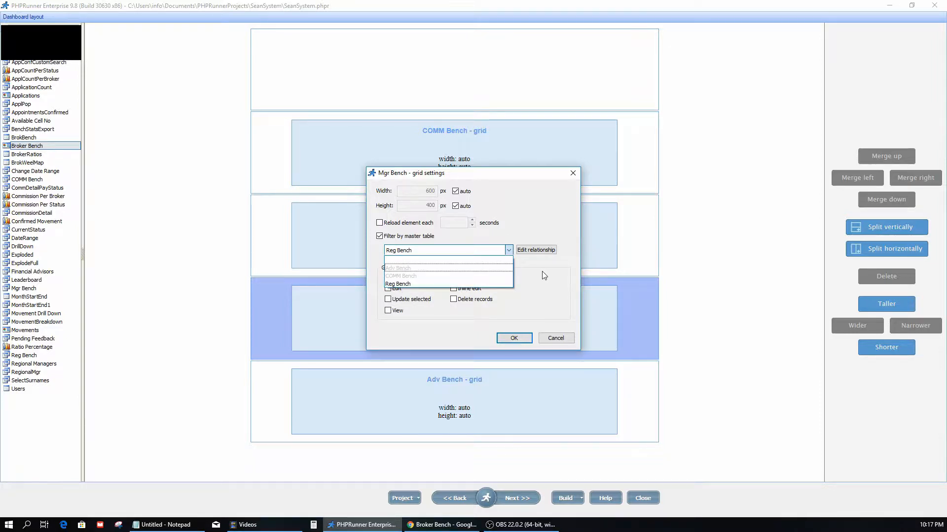
click(499, 248)
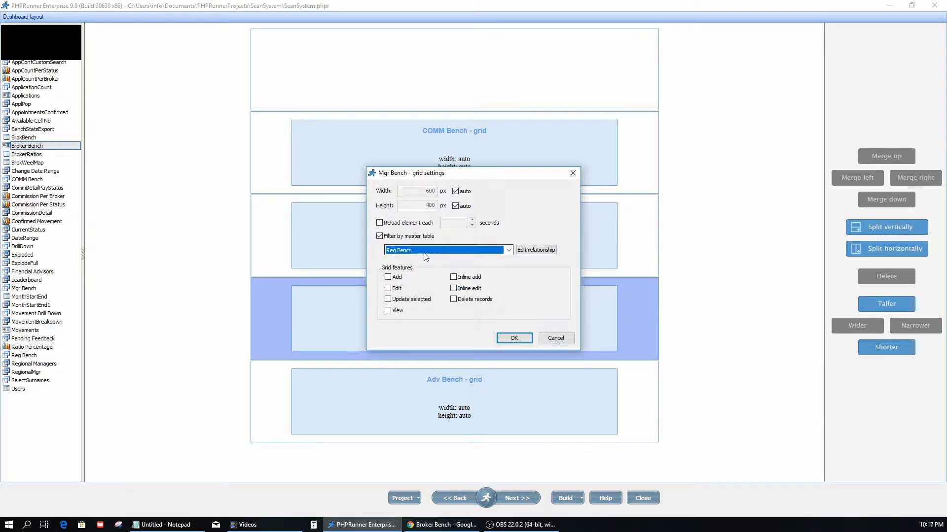
key(Return)
click(517, 403)
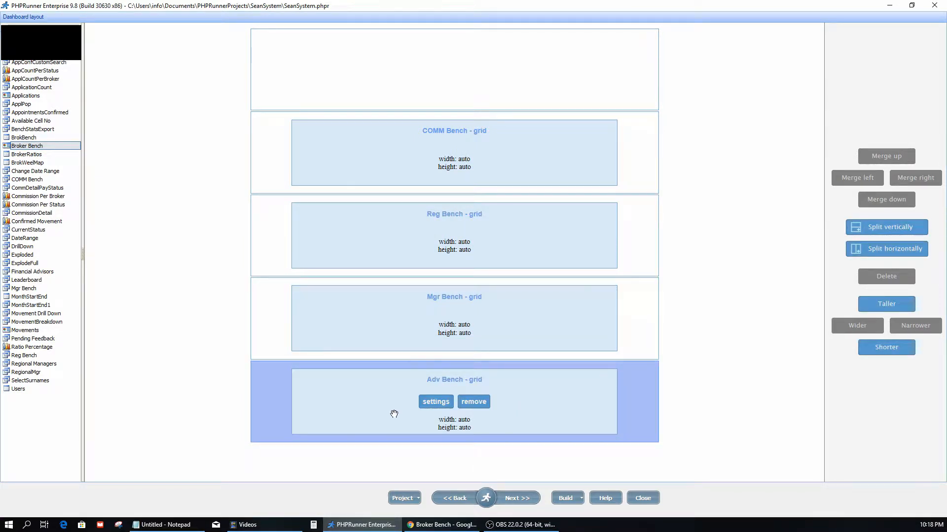
click(378, 334)
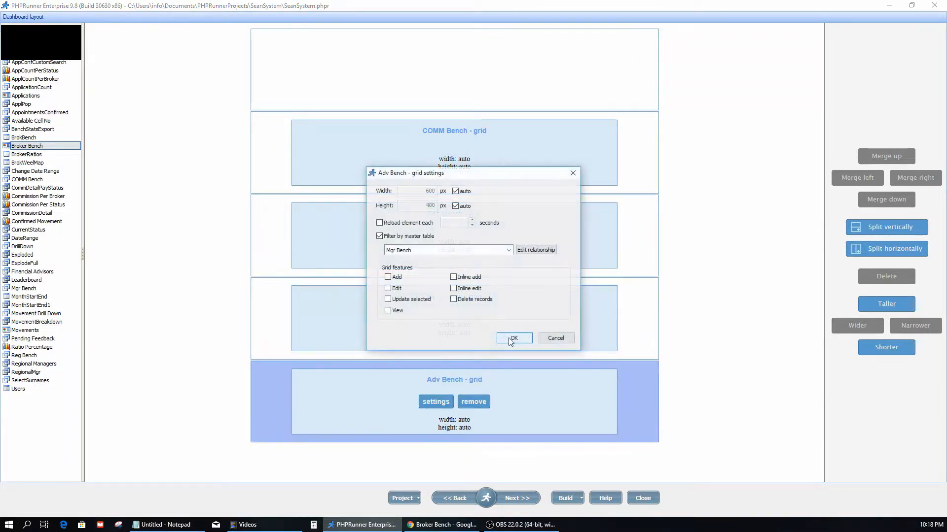
click(508, 337)
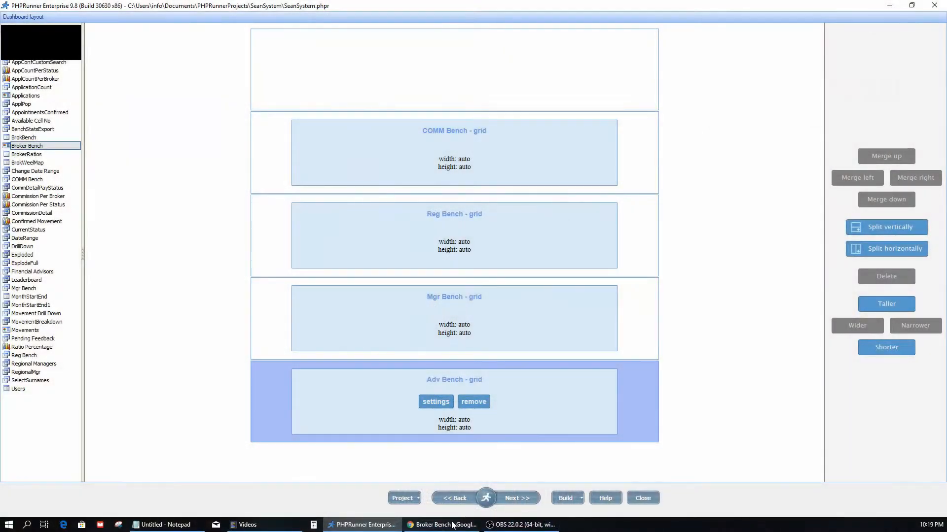
Switch to the Broker Bench dashboard in Chrome and look over its total, regional, advisor manager and financial advisor tables
click(444, 526)
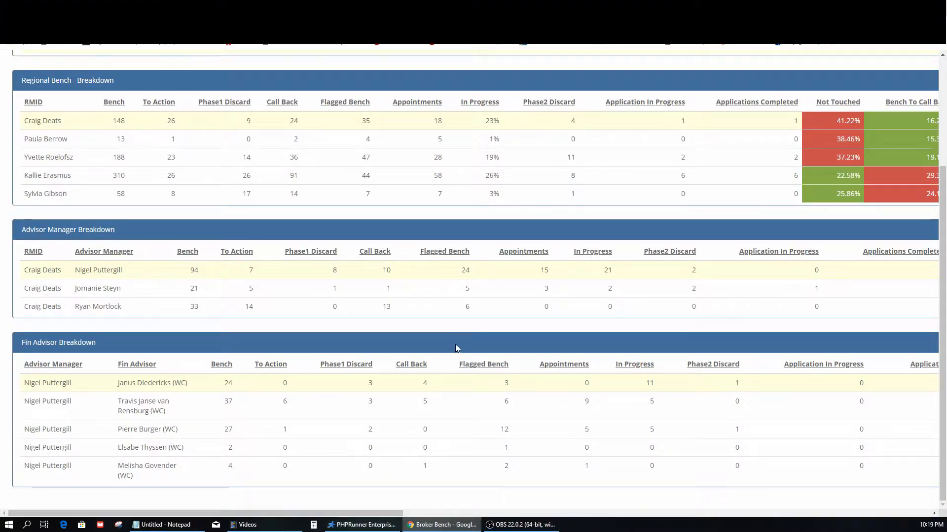
scroll(454, 340, up, 3)
scroll(432, 306, down, 2)
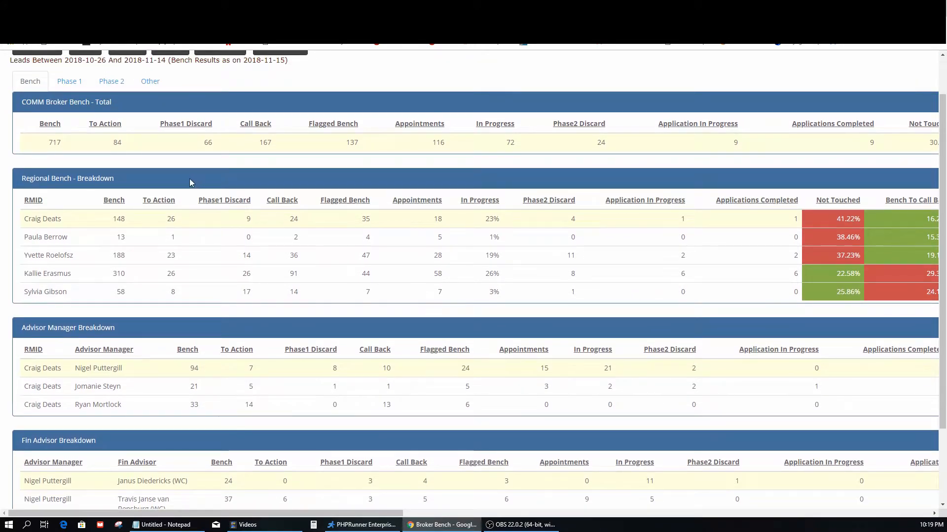
scroll(175, 177, down, 2)
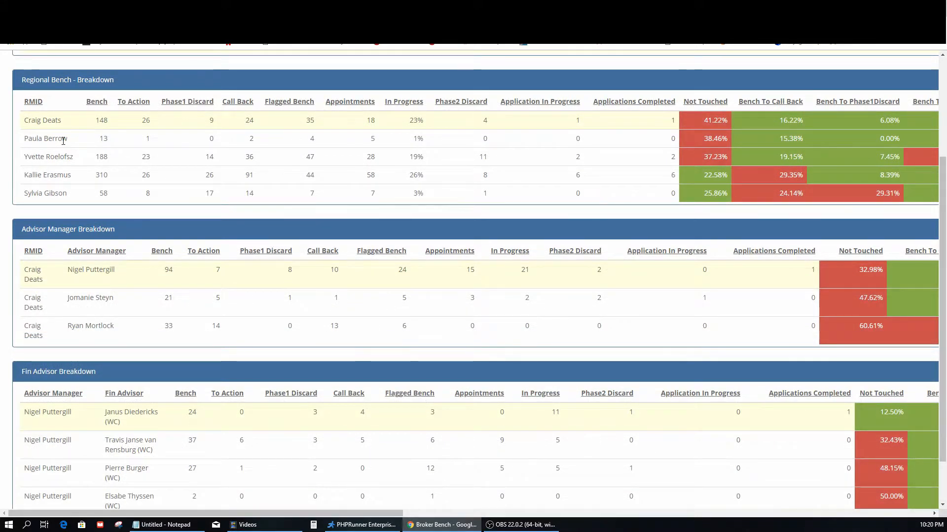
Drill down from the second regional manager to that manager's second advisor manager and examine the remaining columns of the breakdown tables
click(63, 142)
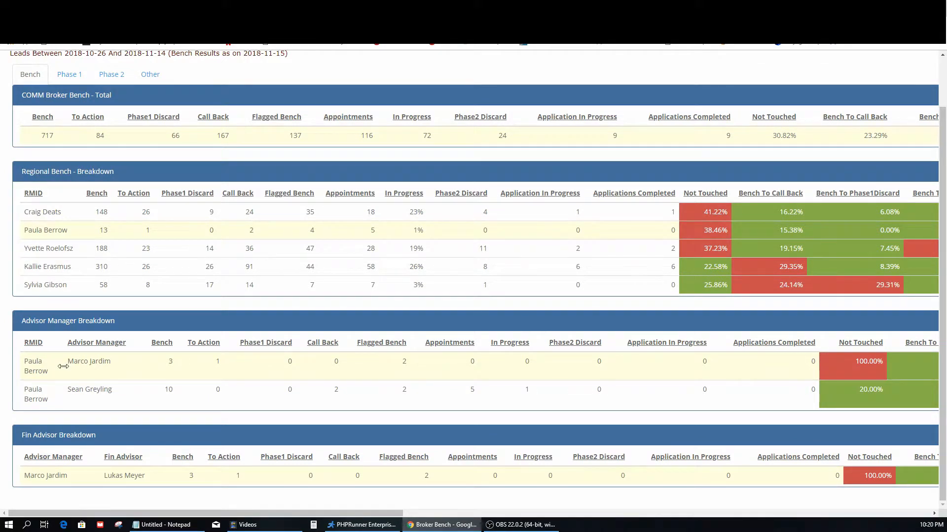
click(104, 392)
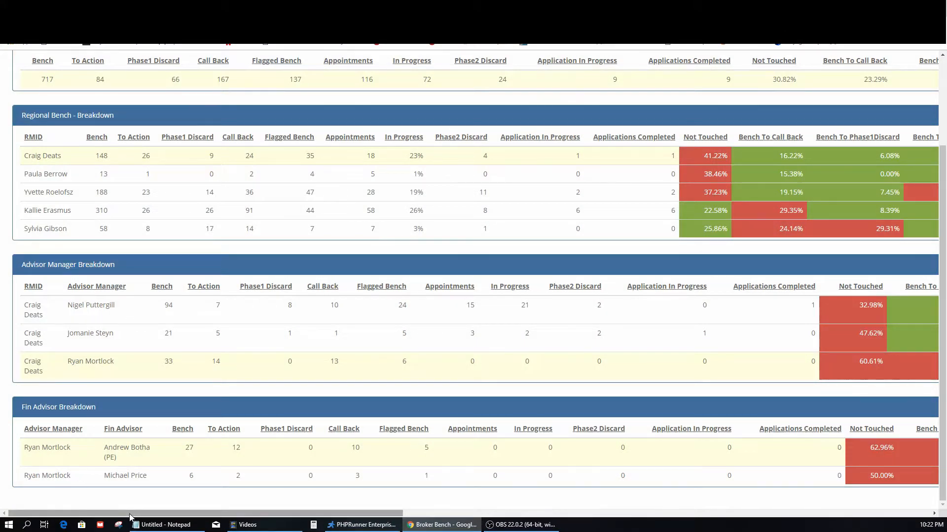
drag(129, 517, 753, 515)
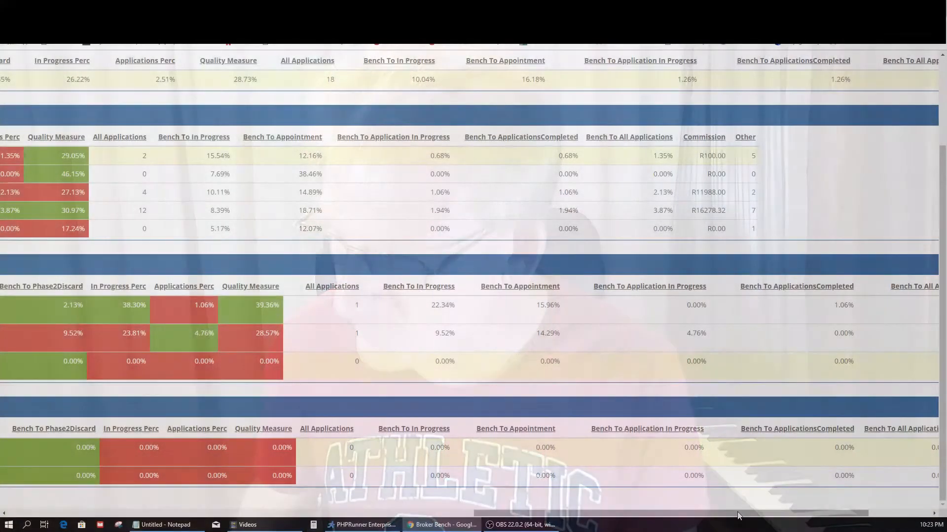
drag(707, 513, 246, 515)
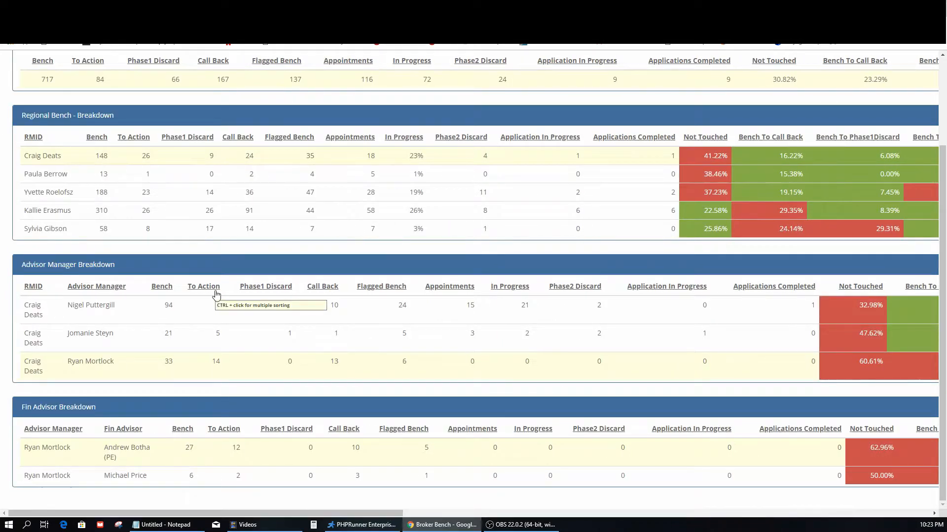
Switch the columns displayed in the dashboard tables using the Phase 2, Phase 1 and Bench options in turn
scroll(247, 242, up, 3)
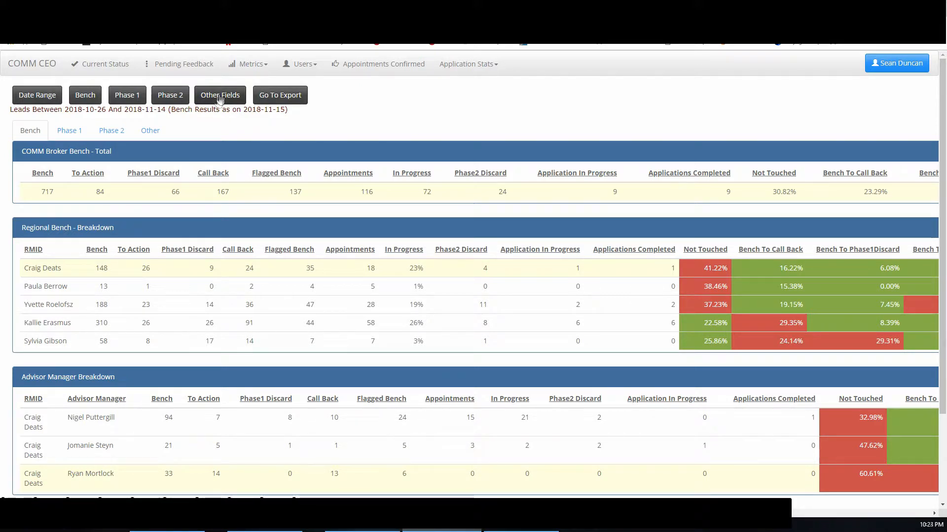
click(170, 99)
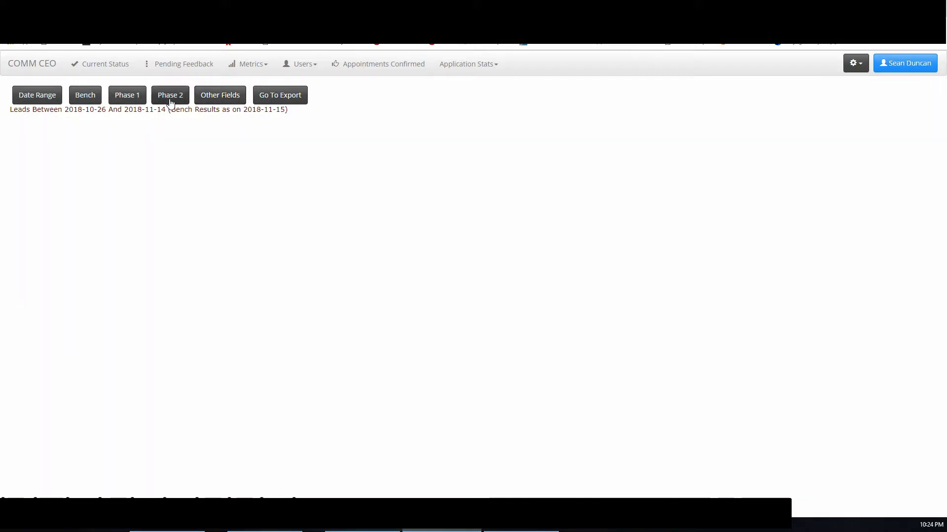
click(130, 100)
click(91, 97)
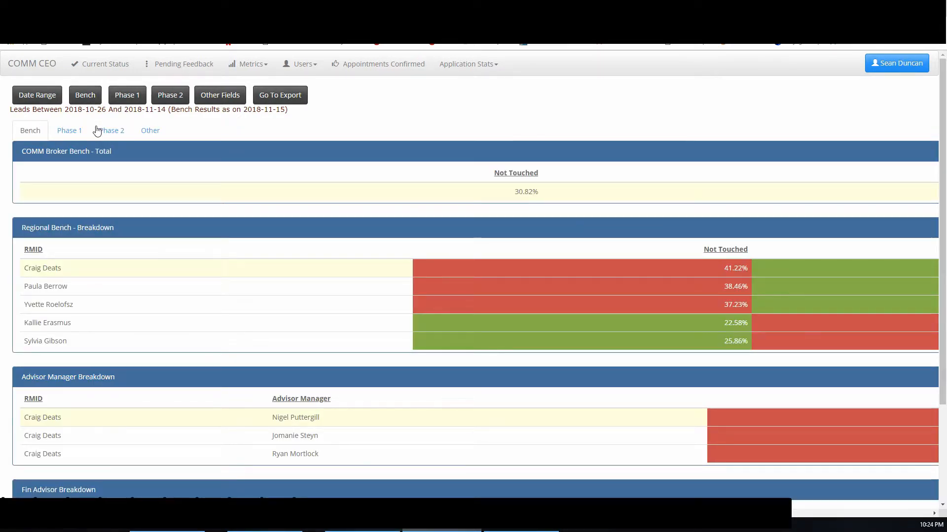
Examine the dashboard tables down to the Fin Advisor Breakdown with this column selection, and apply the Phase 2 column option
scroll(60, 239, down, 1)
scroll(60, 239, down, 3)
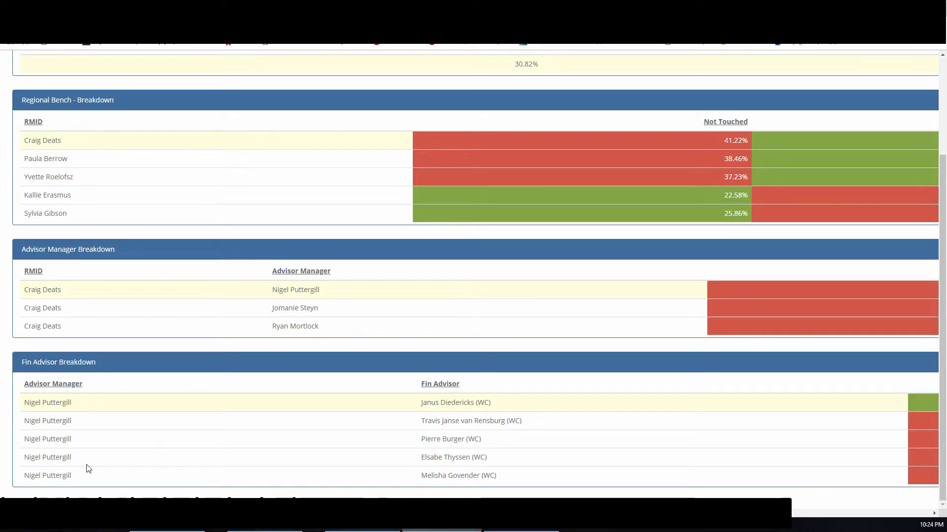
scroll(209, 276, up, 3)
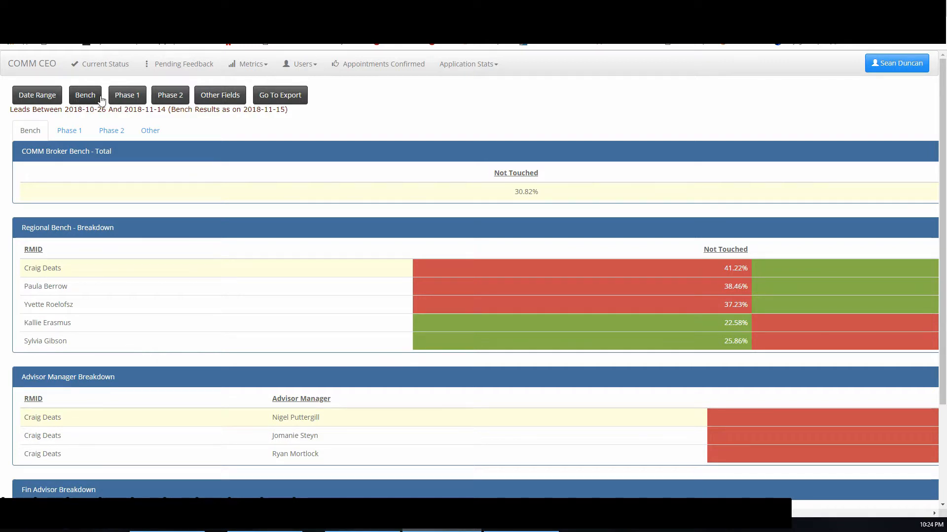
click(173, 100)
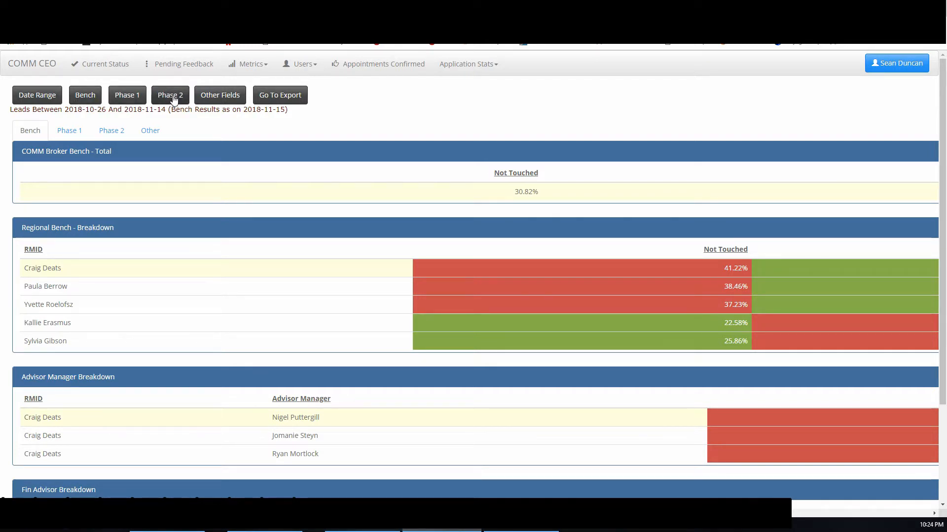